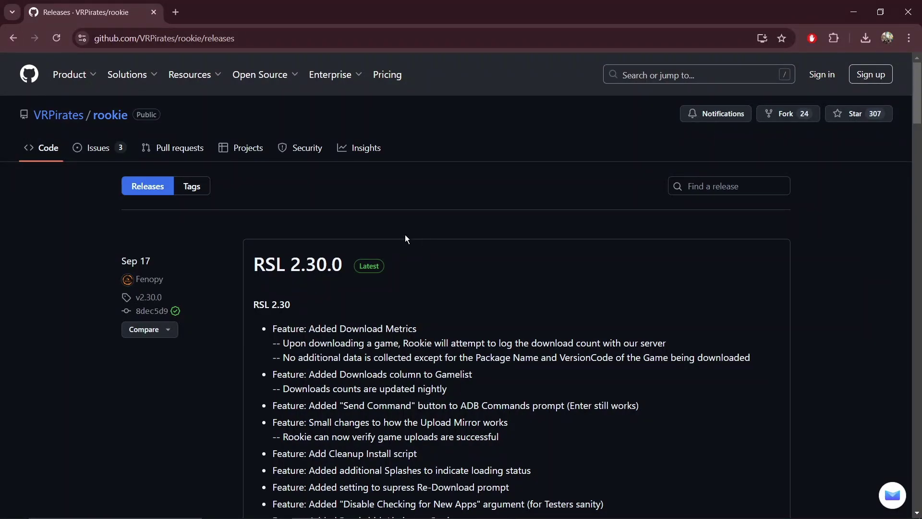
Select the full VRPirates/rookie releases page address in the address bar
left_click_drag(234, 38, 168, 41)
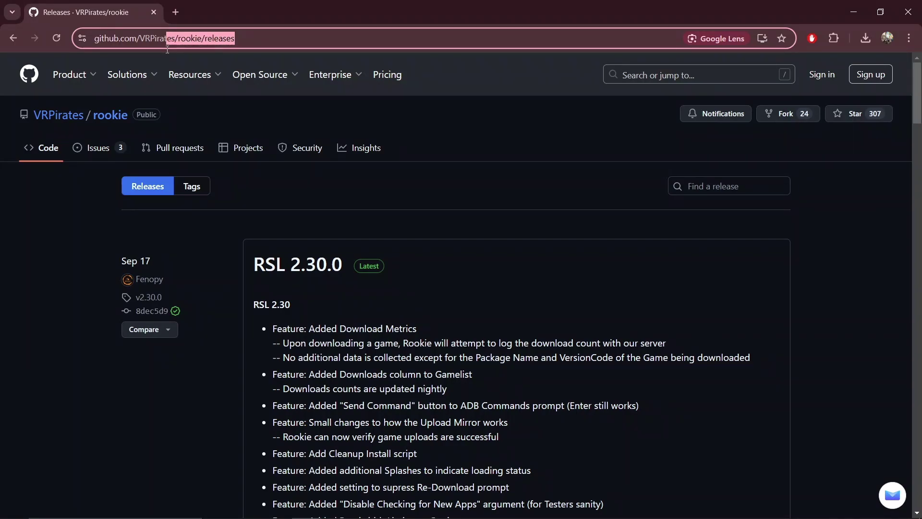
left_click_drag(168, 49, 128, 44)
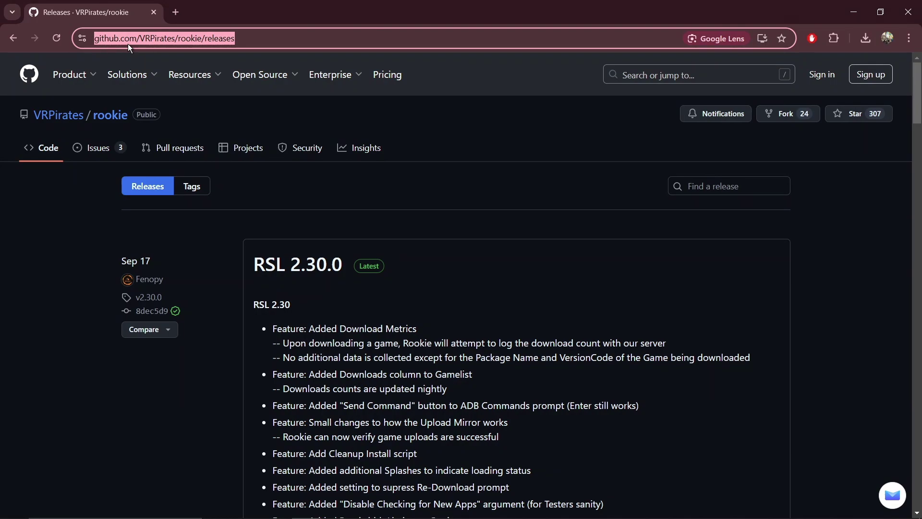
scroll(346, 219, "down", 10)
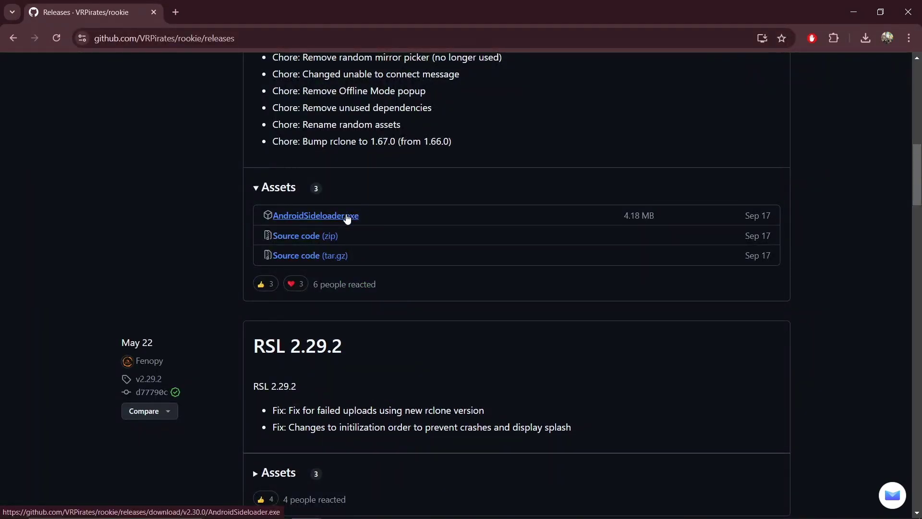
Download the AndroidSideloader.exe asset from the RSL 2.30.0 release
left_click(346, 219)
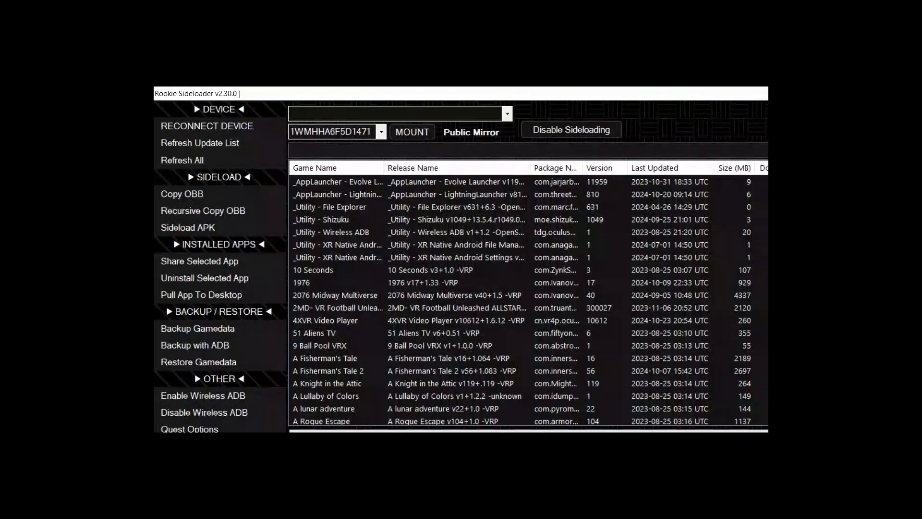
type("batman")
Search 'batman', start downloading Batman- Arkham Shadow, and keep existing temporary files
key("Return")
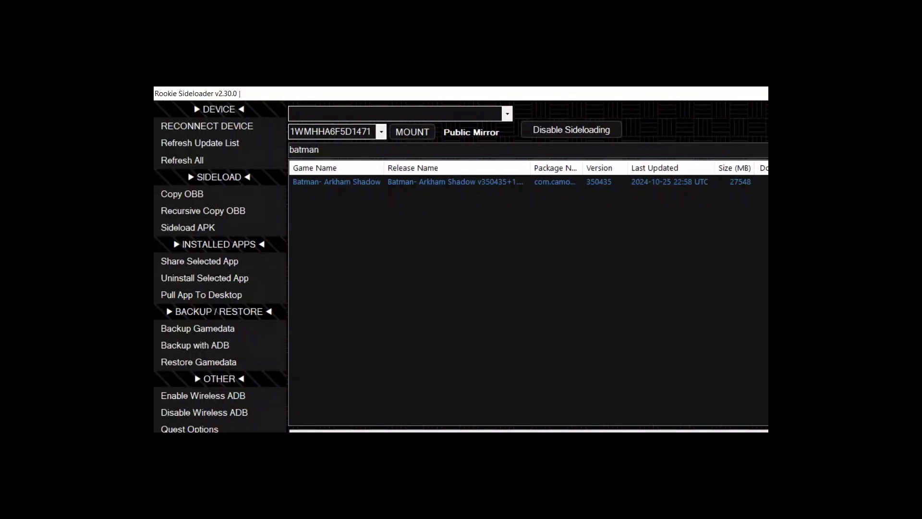
double_click(749, 184)
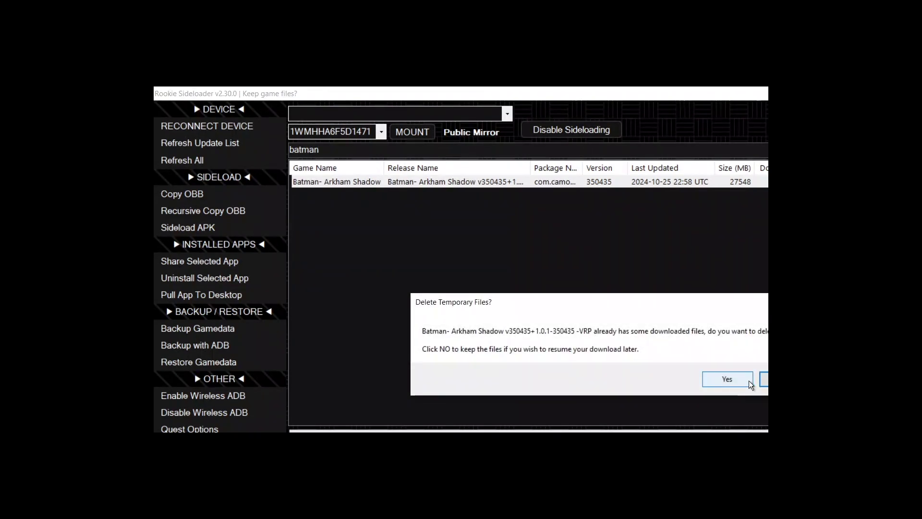
left_click(763, 379)
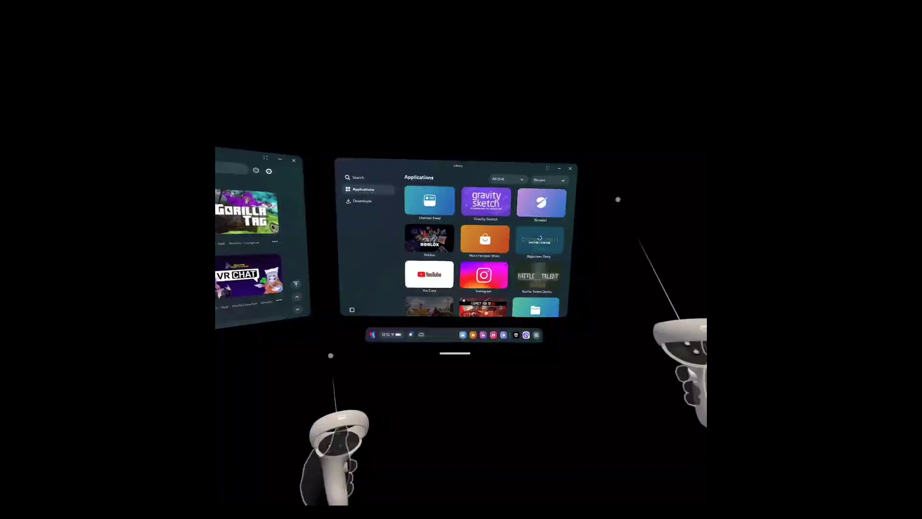
Open the All (54) filter dropdown in the Library's Applications view
left_click(502, 184)
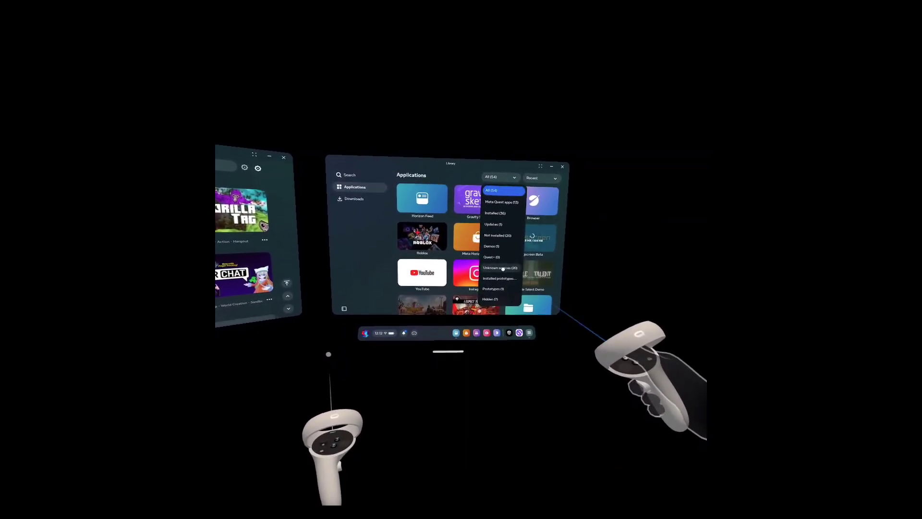